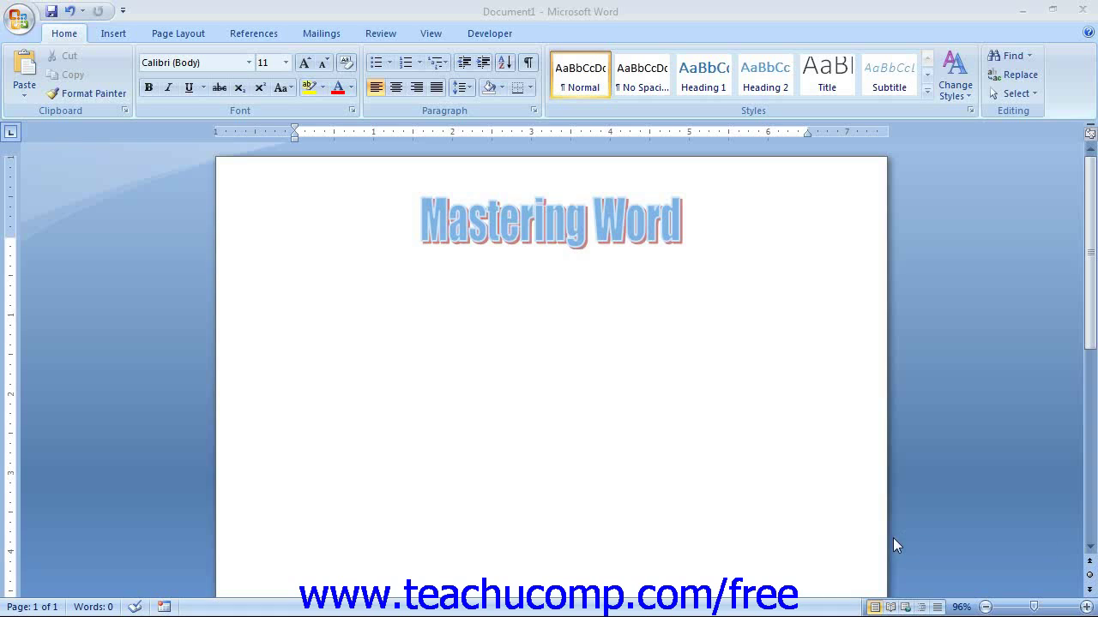
- Open Word Options from the Office button menu, landing on the Popular settings
click(24, 19)
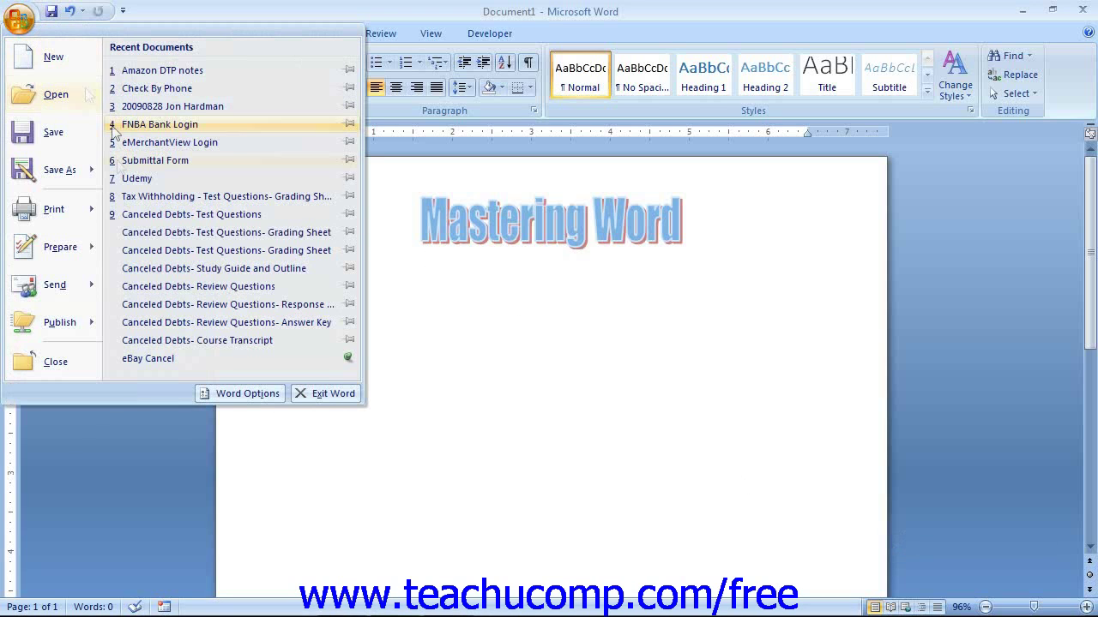
click(258, 392)
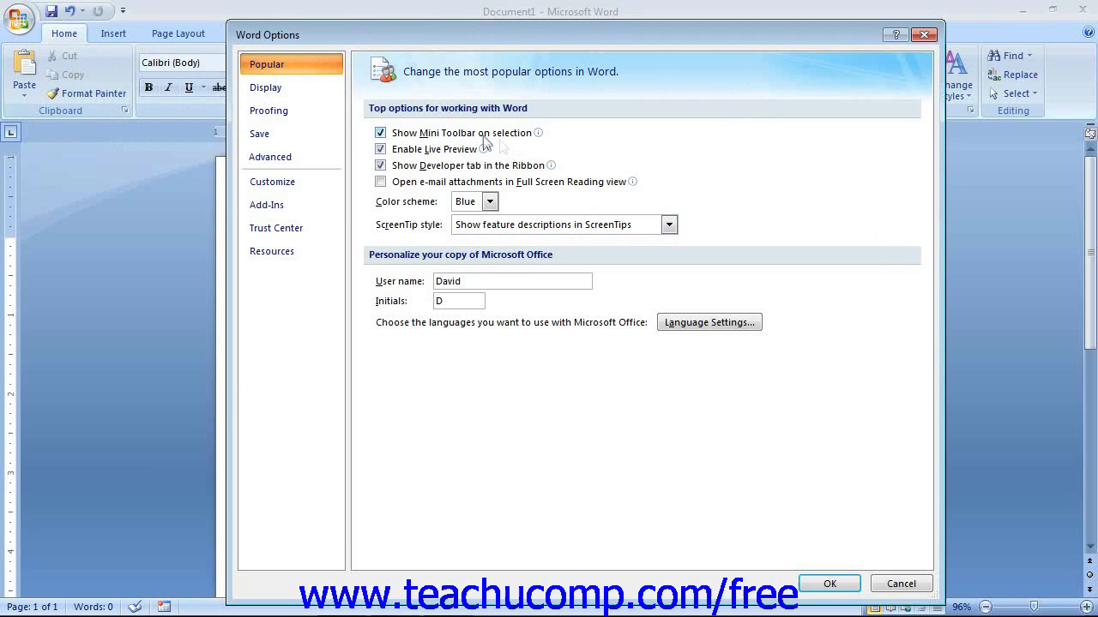
click(327, 33)
click(312, 71)
click(614, 128)
mouse_move(462, 133)
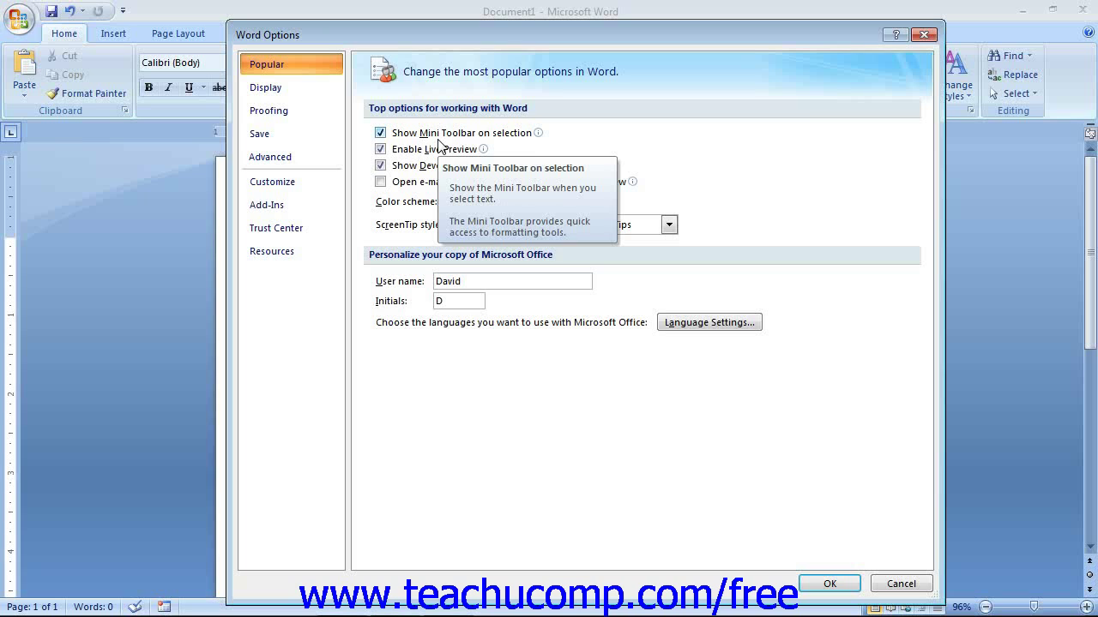
click(504, 279)
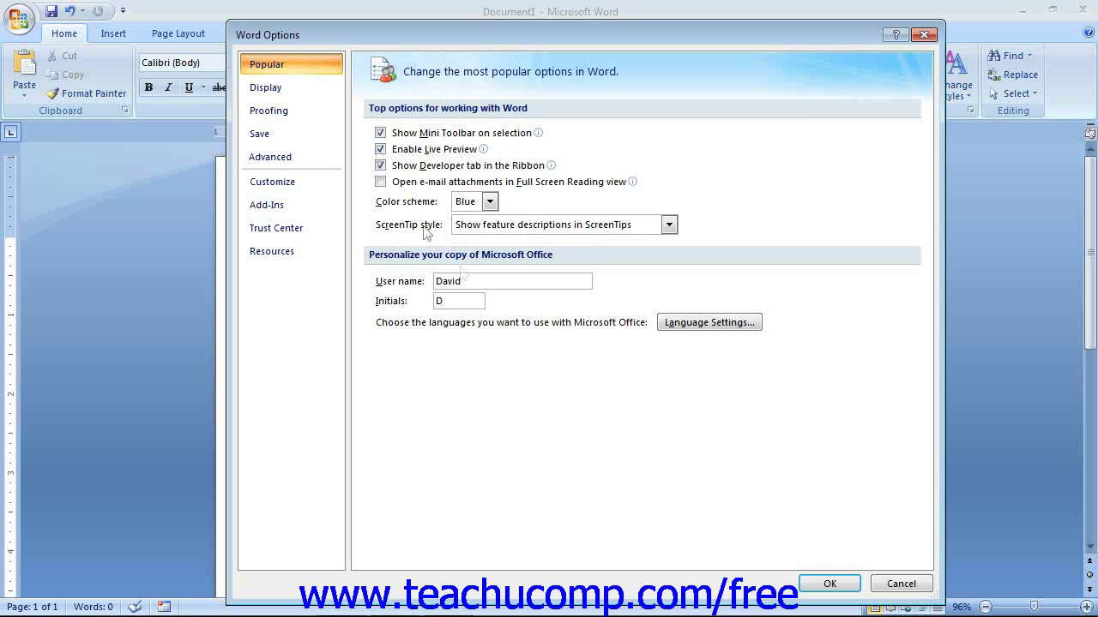
- Switch the Word Options dialog to the Display category
click(320, 99)
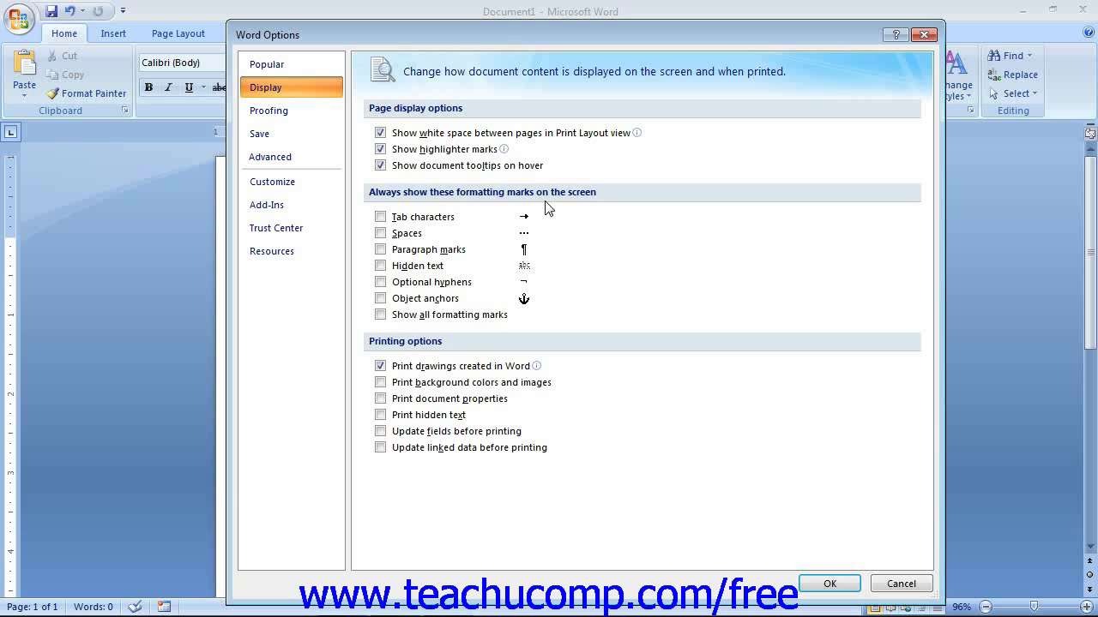
- Switch the Word Options dialog to the Proofing category
click(307, 114)
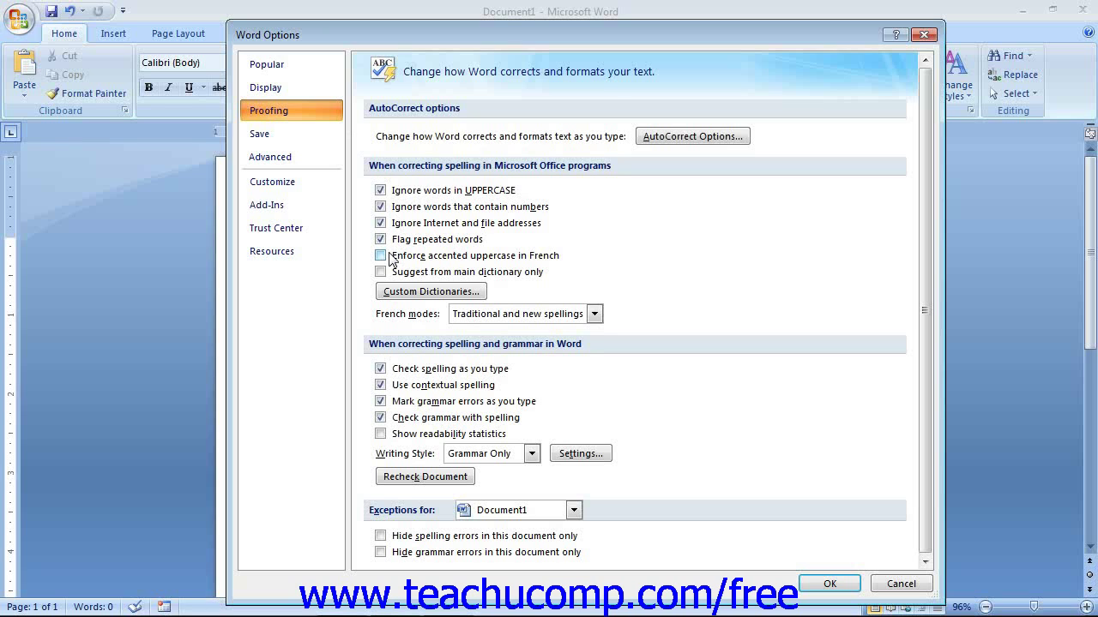
- Show the Save category and expand the 'Save files in this format' list
click(291, 134)
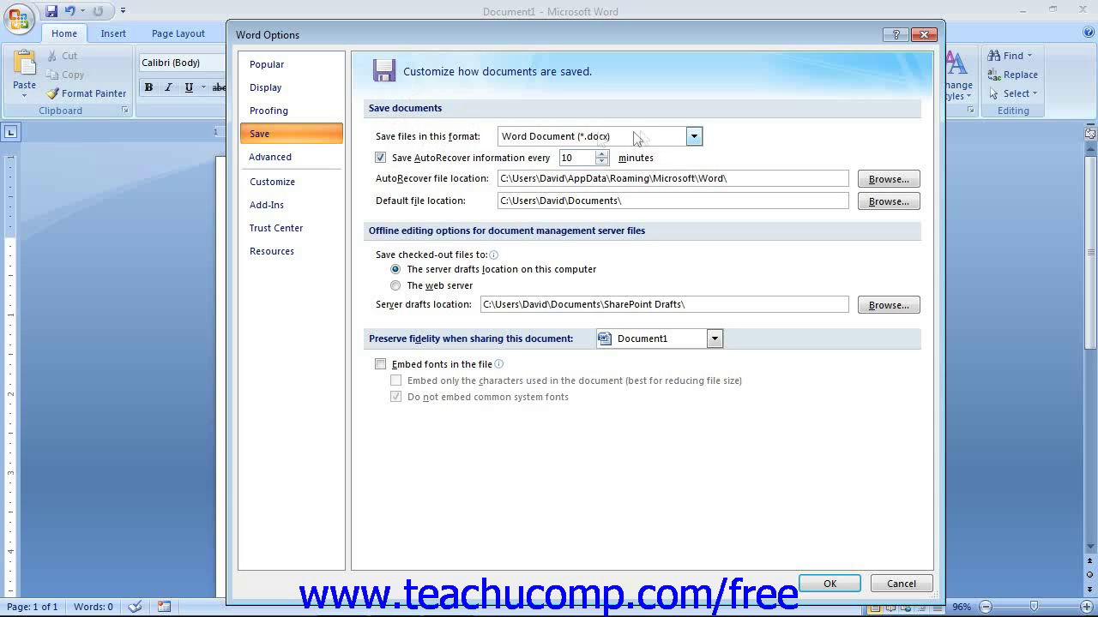
click(698, 137)
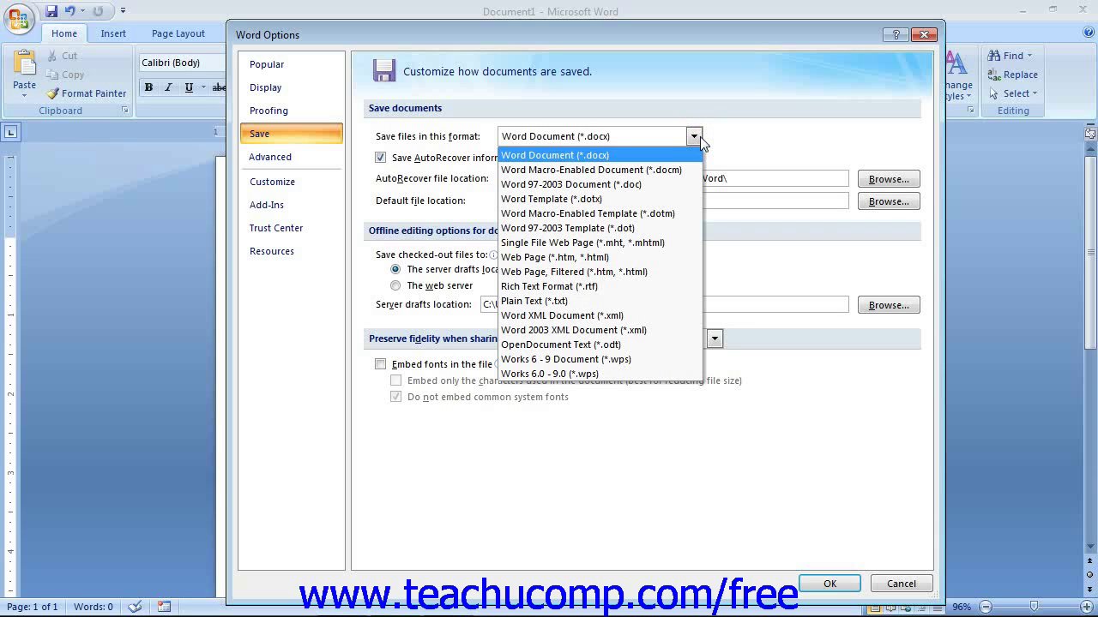
- Collapse the save format list, leaving Word Document (*.docx) as the default
click(700, 137)
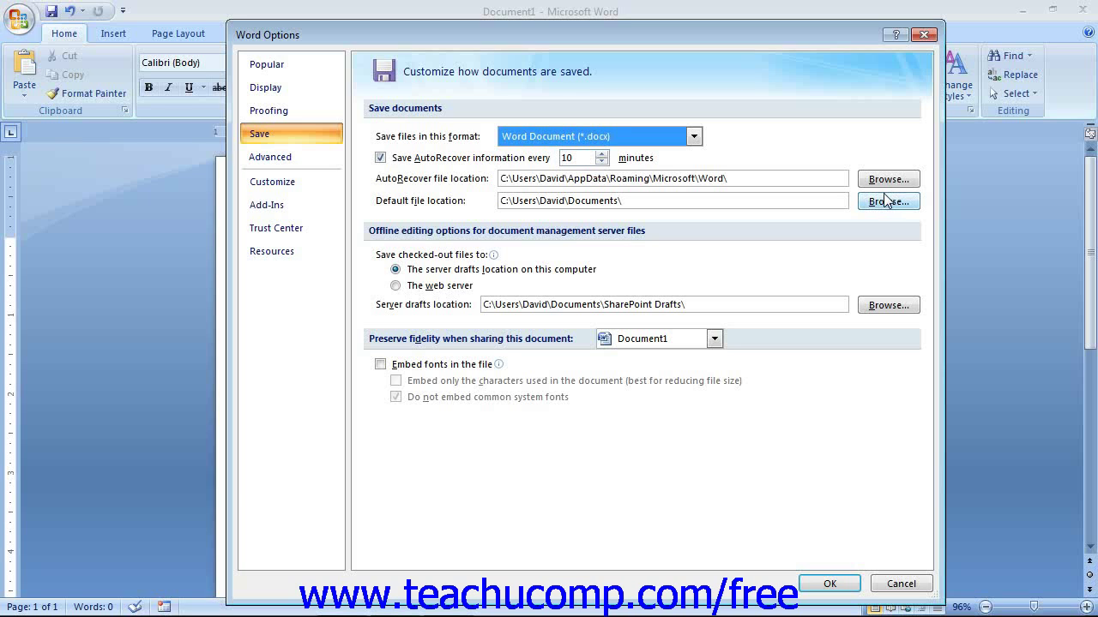
- Switch the Word Options dialog to the Advanced category with editing and paste options
click(268, 167)
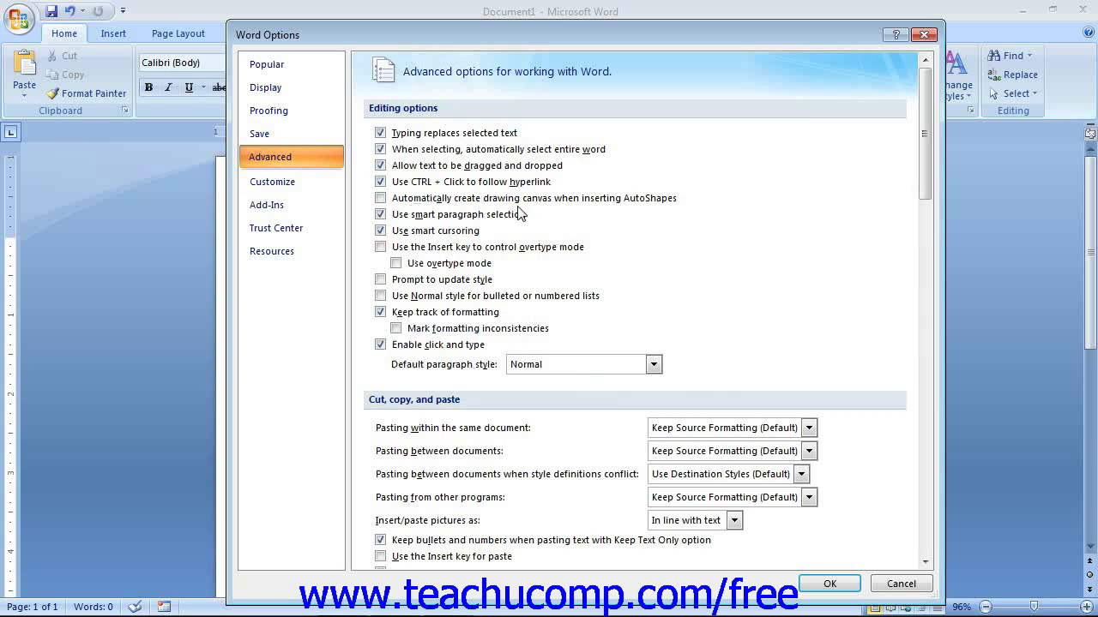